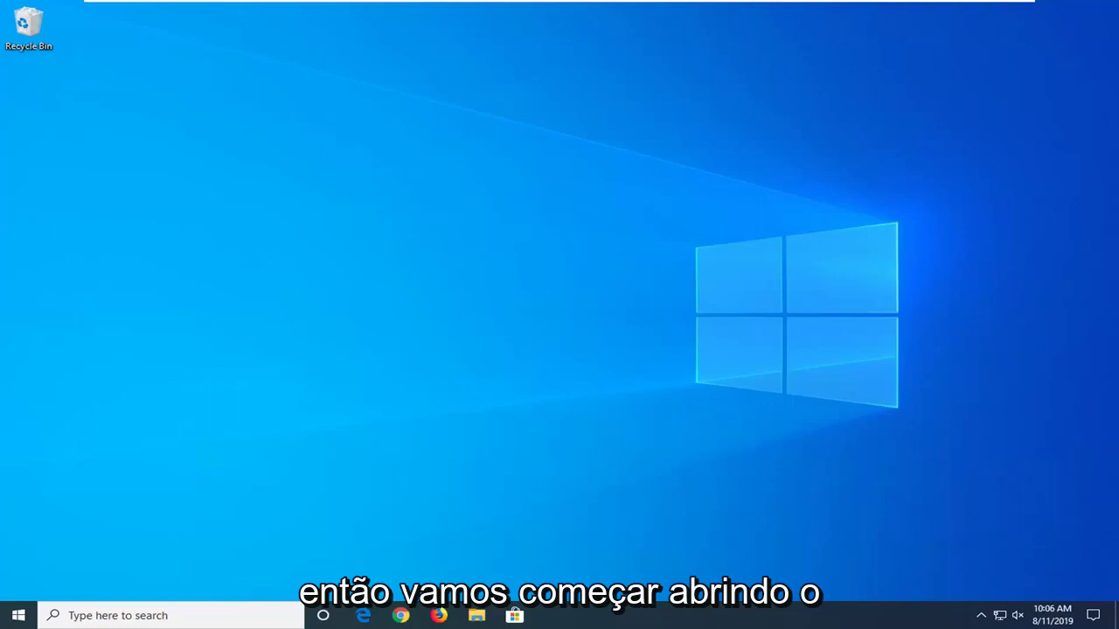
# Step: Run wsreset as administrator from the Start menu search to clear the Store cache
pyautogui.click(6, 616)
pyautogui.write('wsre')
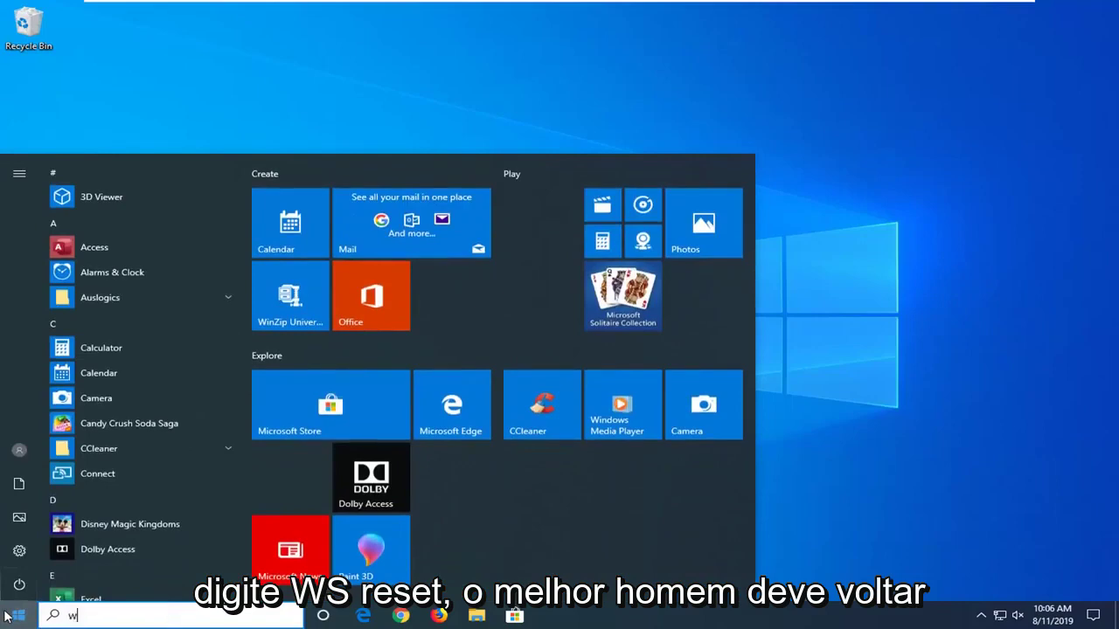
pyautogui.write('set')
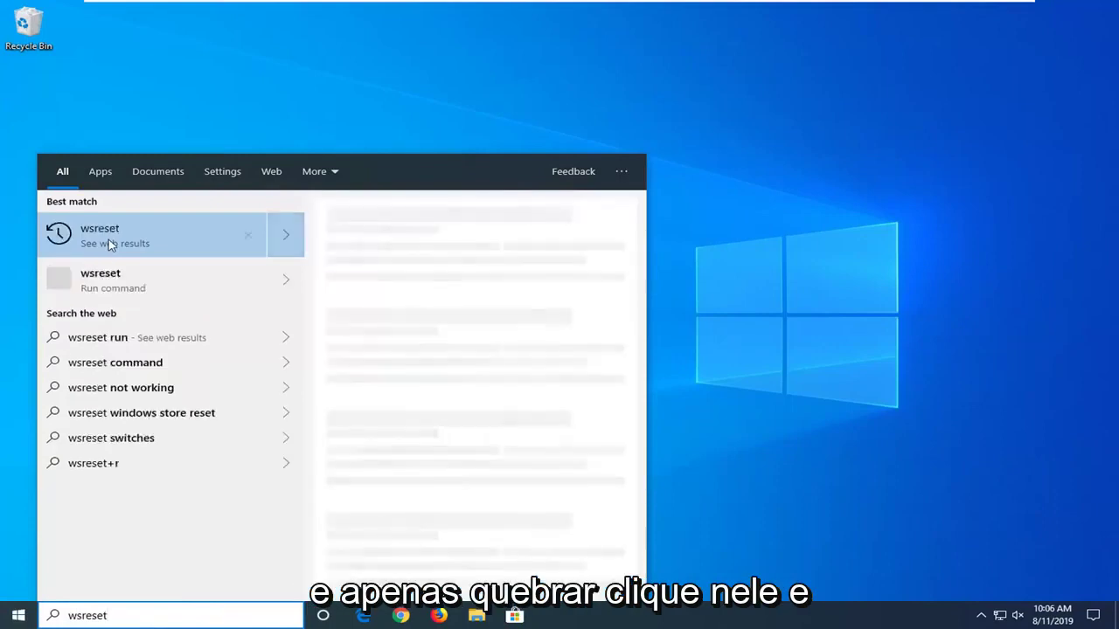
pyautogui.rightClick(117, 236)
pyautogui.click(153, 249)
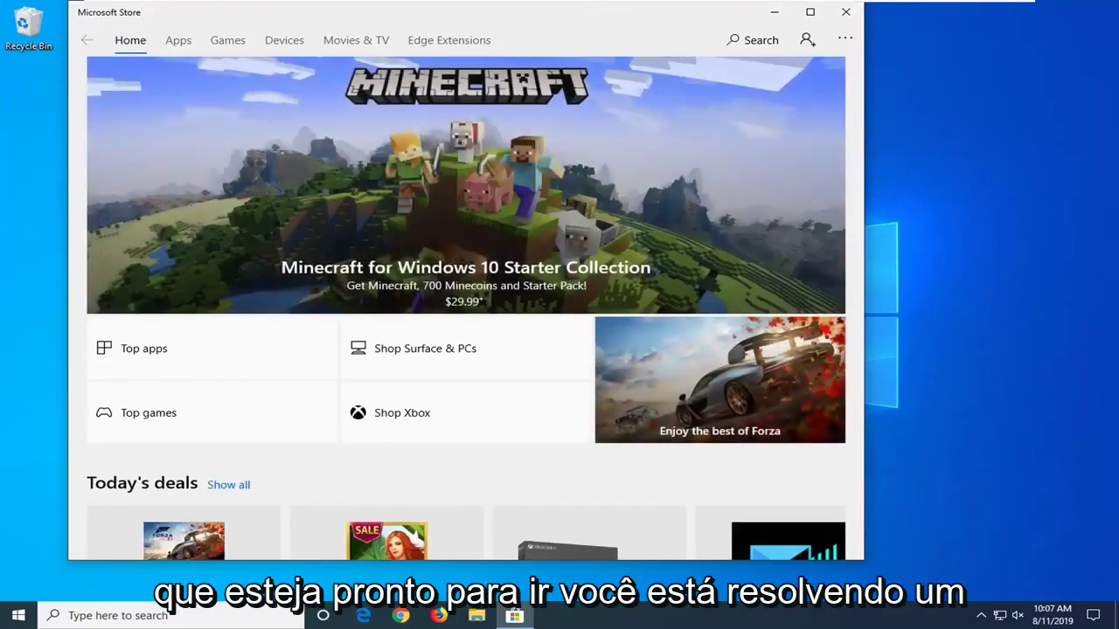
# Step: Close the Store and launch Windows PowerShell as administrator, approving the UAC prompt
pyautogui.click(845, 11)
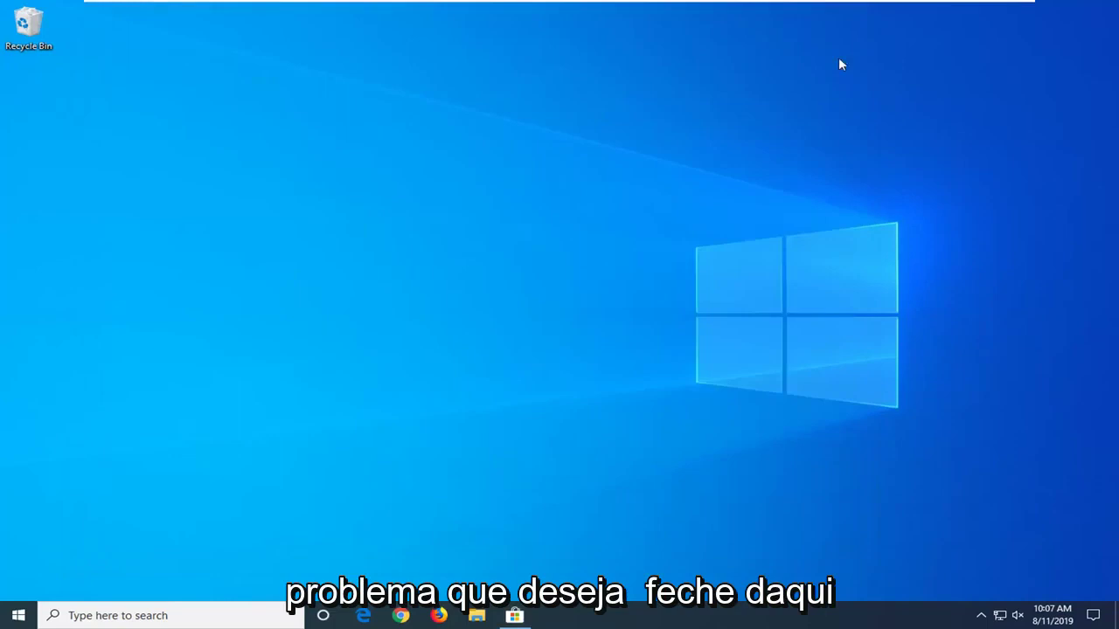
pyautogui.click(7, 619)
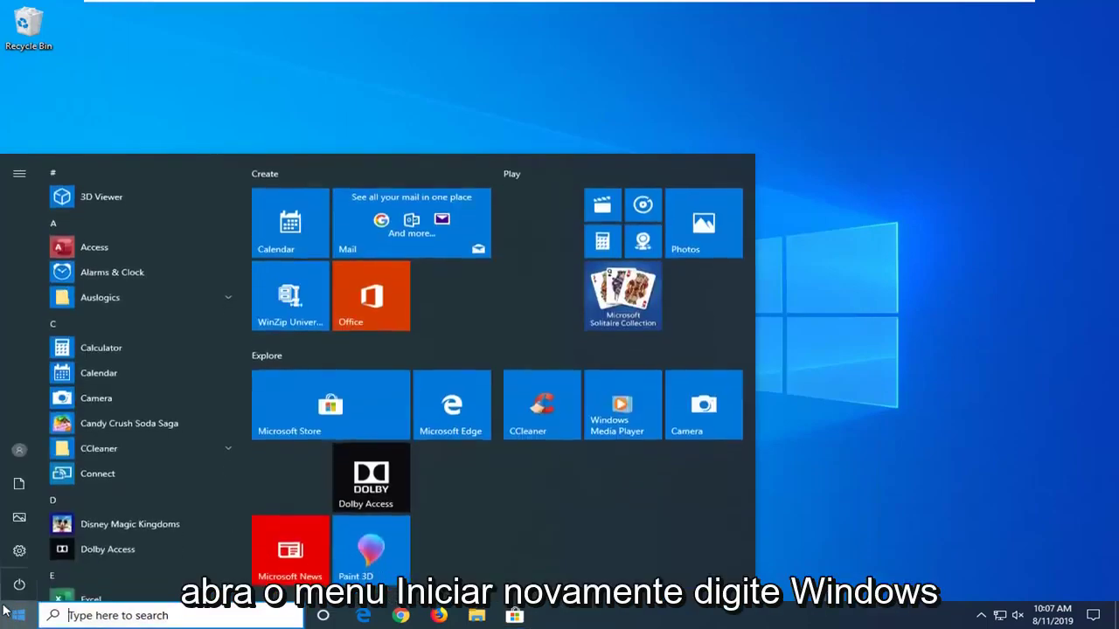
pyautogui.write('windows powr')
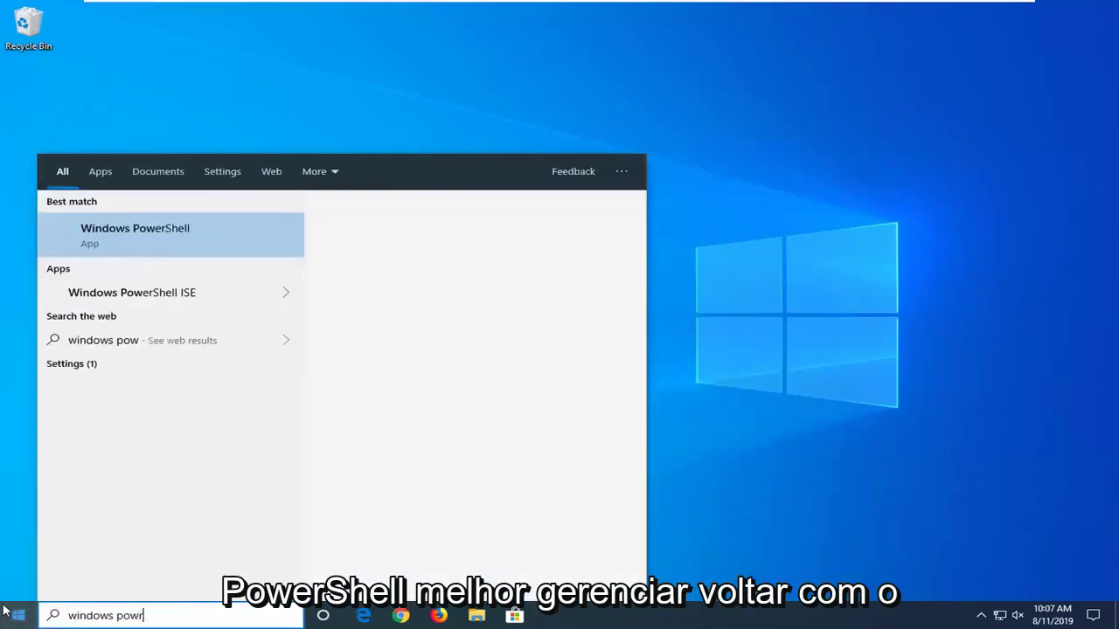
pyautogui.write('shell')
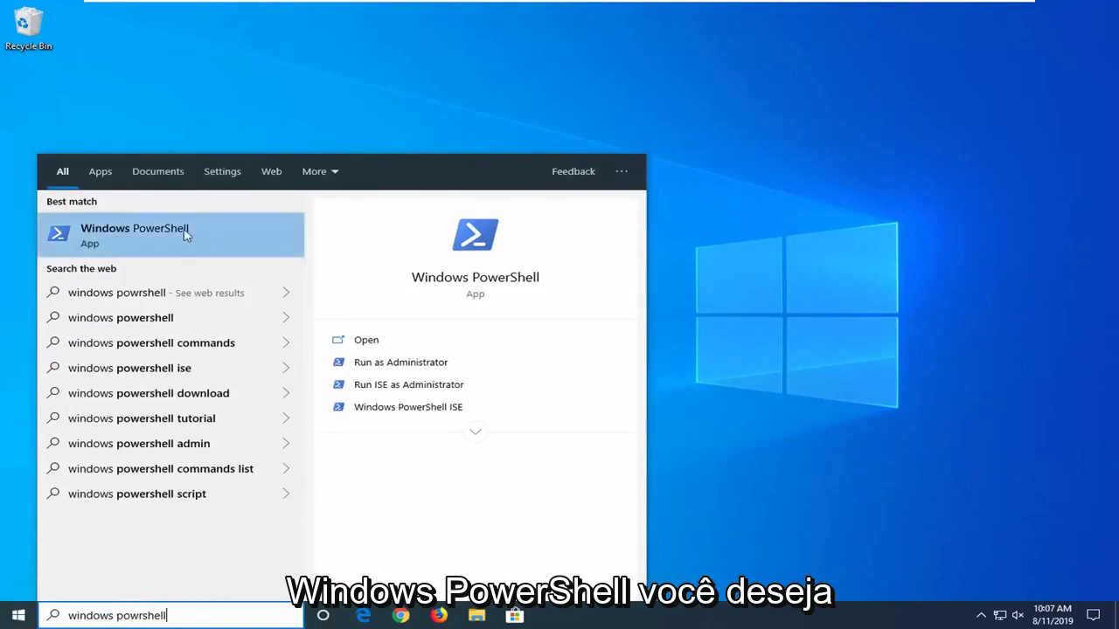
pyautogui.rightClick(168, 243)
pyautogui.click(215, 250)
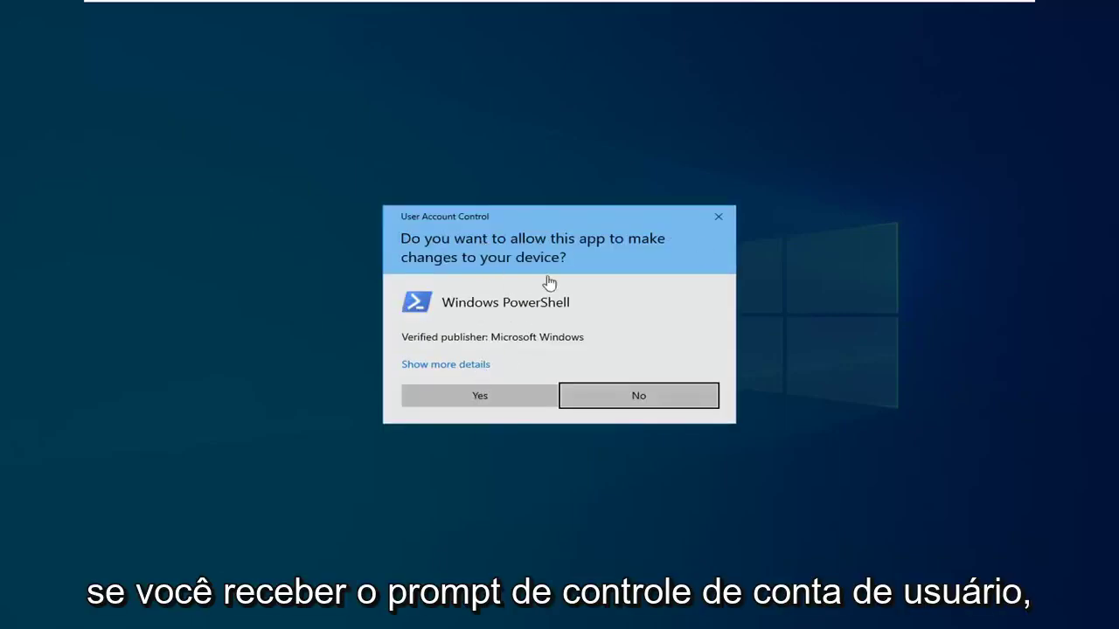
pyautogui.click(498, 397)
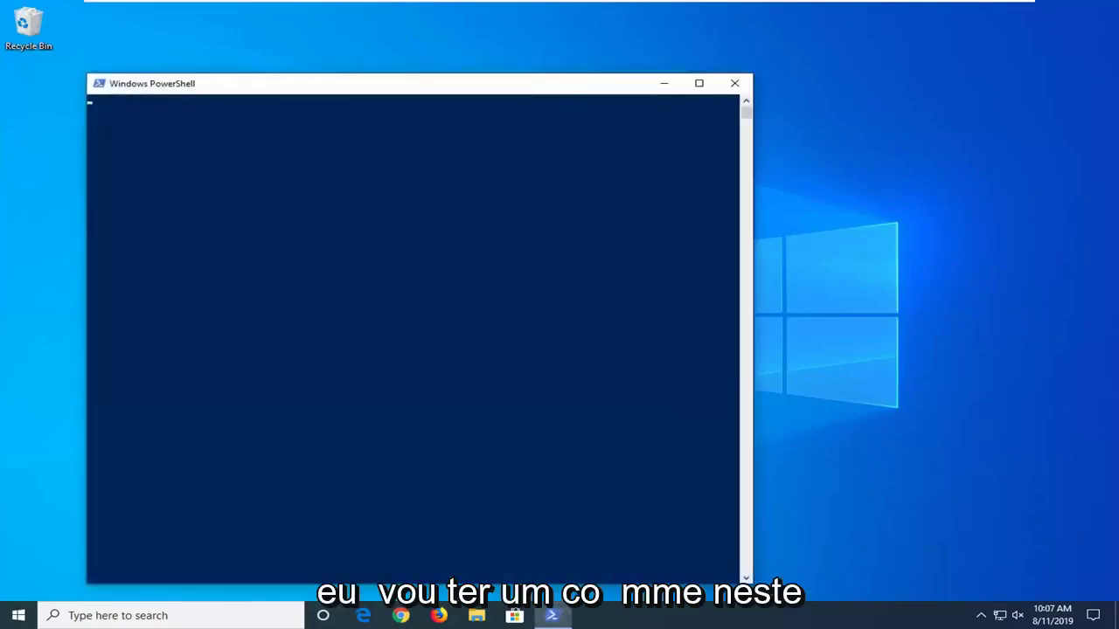
# Step: Paste and run the Get-AppXPackage Add-AppxPackage -Register command for Microsoft.WindowsStore, then close PowerShell
pyautogui.moveTo(536, 88); pyautogui.dragTo(636, 57)
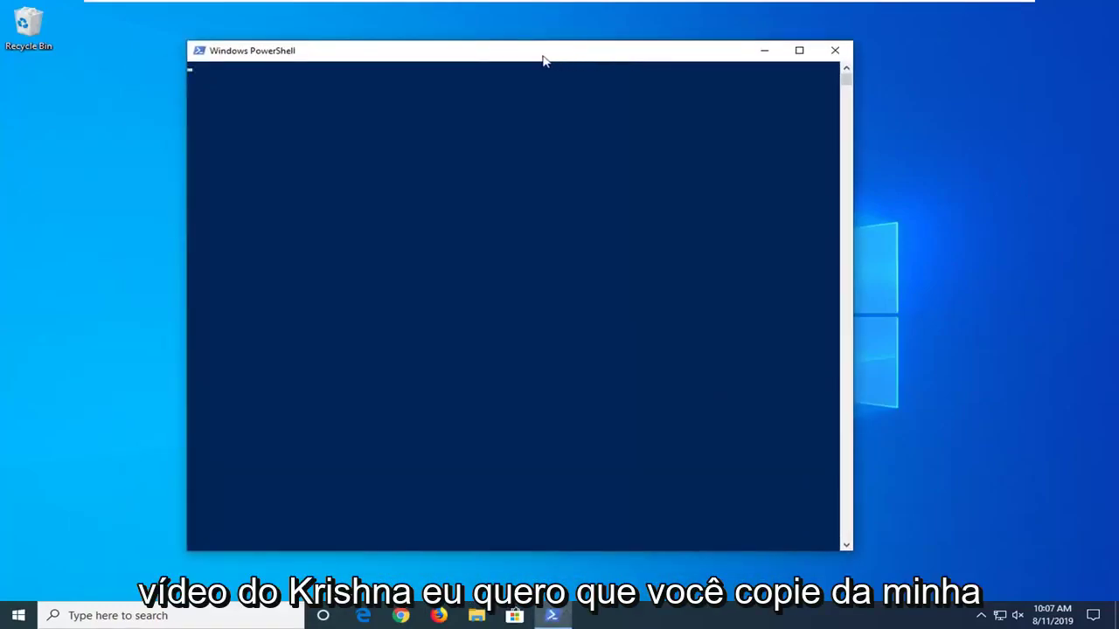
pyautogui.rightClick(463, 55)
pyautogui.click(502, 157)
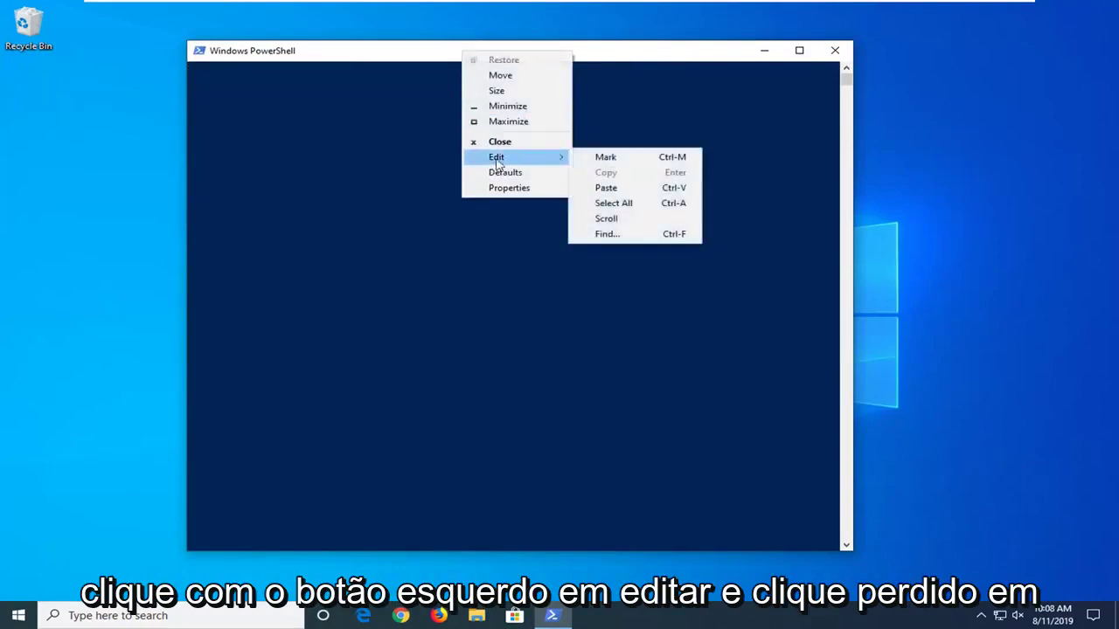
pyautogui.click(607, 194)
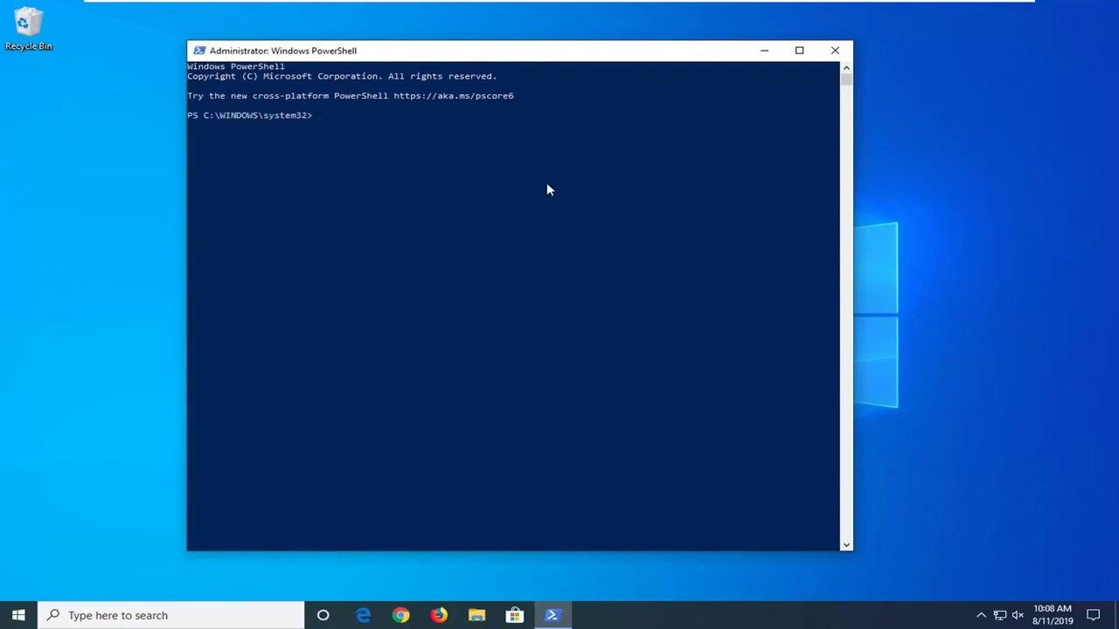
pyautogui.rightClick(543, 191)
pyautogui.press('Return')
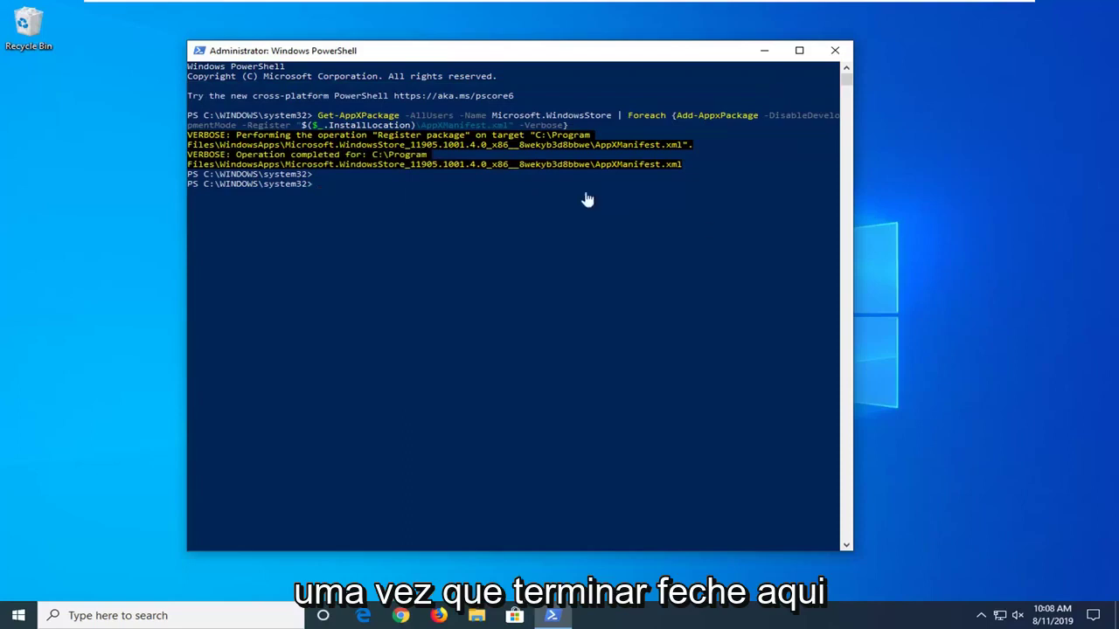
pyautogui.click(833, 50)
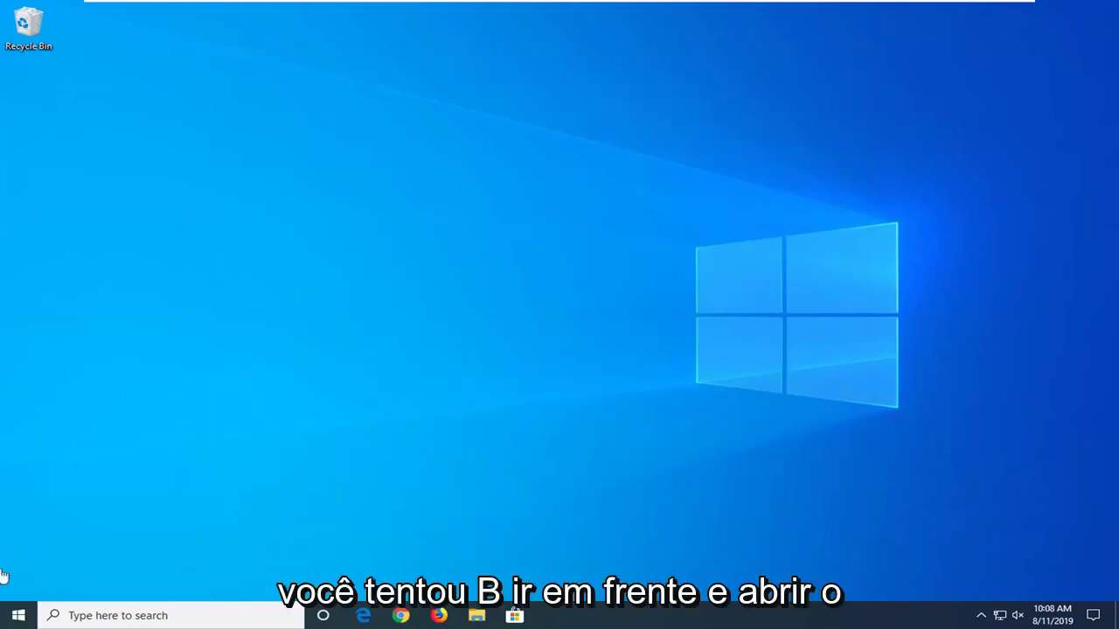
# Step: Search 'settings' in Start and open the Windows Settings app
pyautogui.click(15, 620)
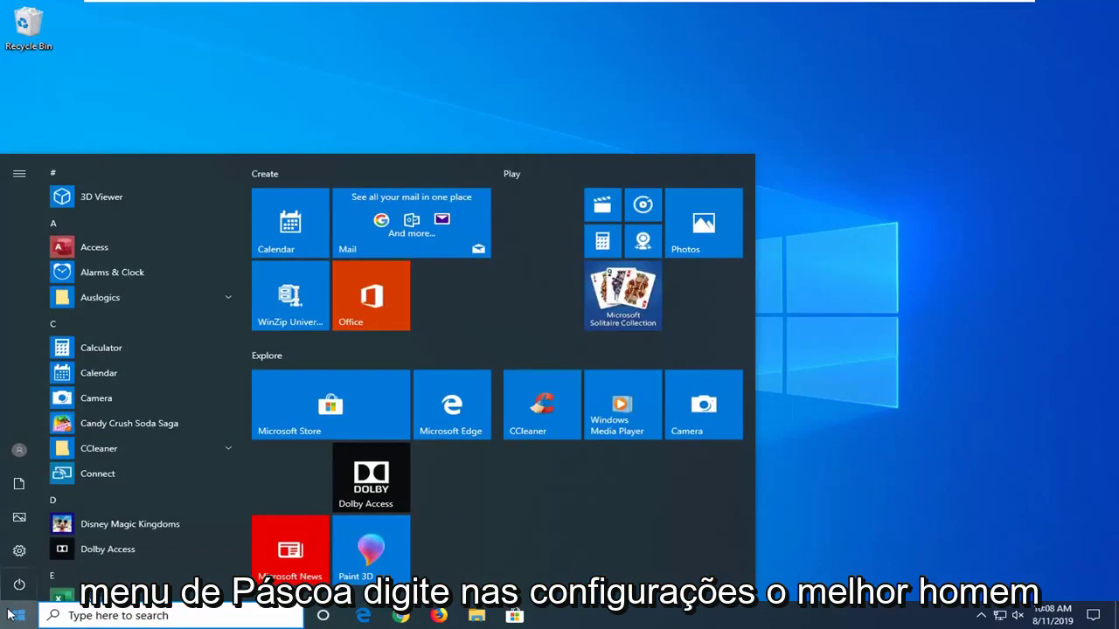
pyautogui.write('settings')
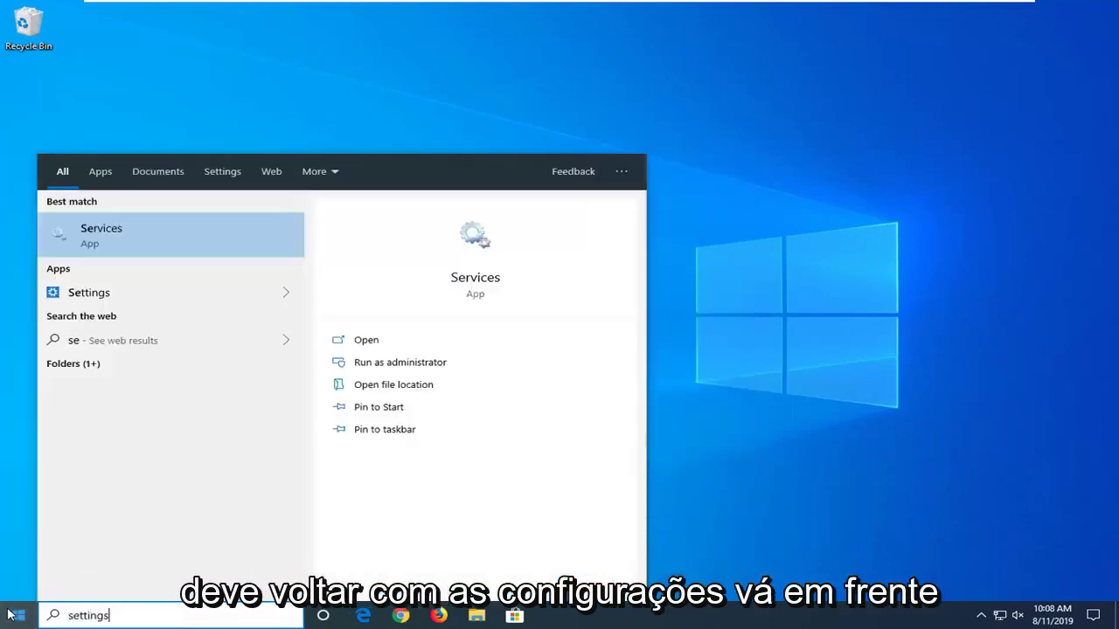
pyautogui.click(113, 238)
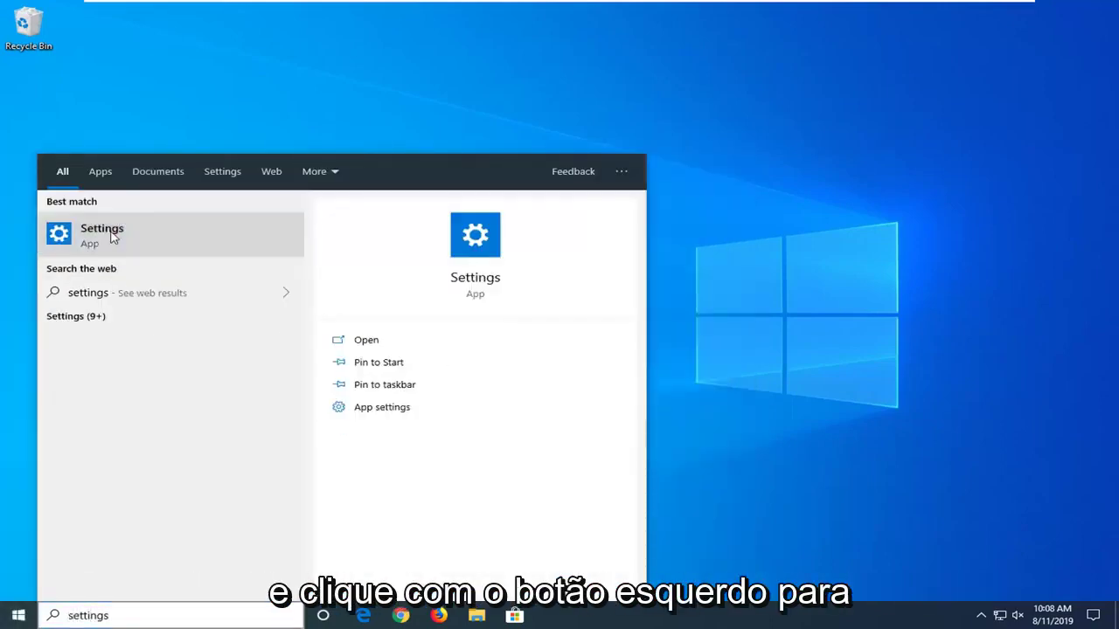
pyautogui.click(111, 233)
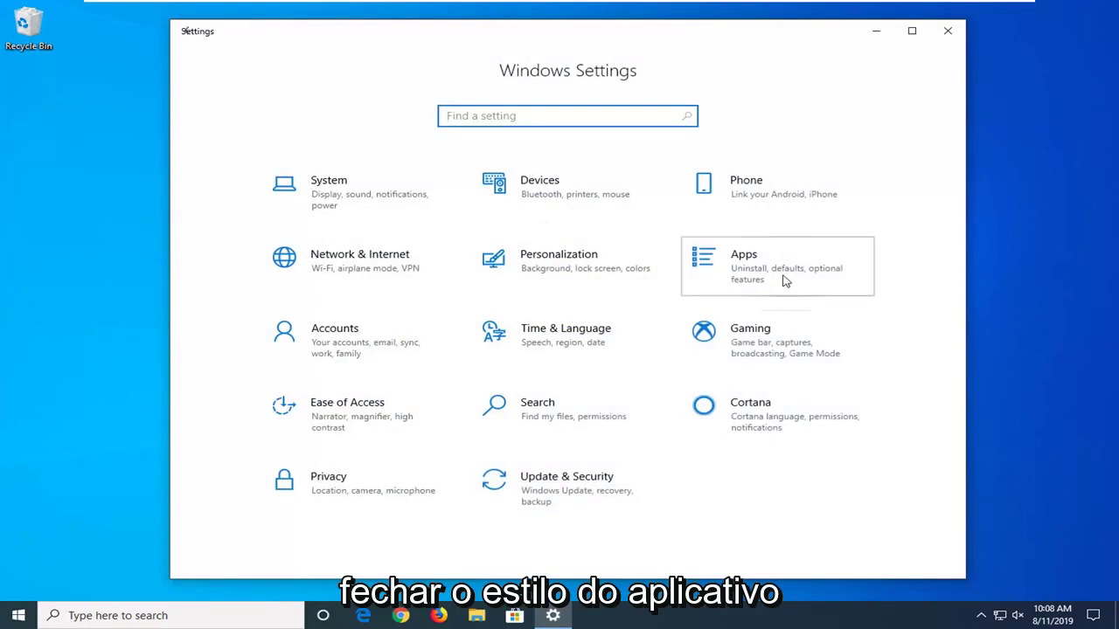
# Step: In Apps, filter the list for 'store' and open Microsoft Store's Advanced options
pyautogui.click(784, 281)
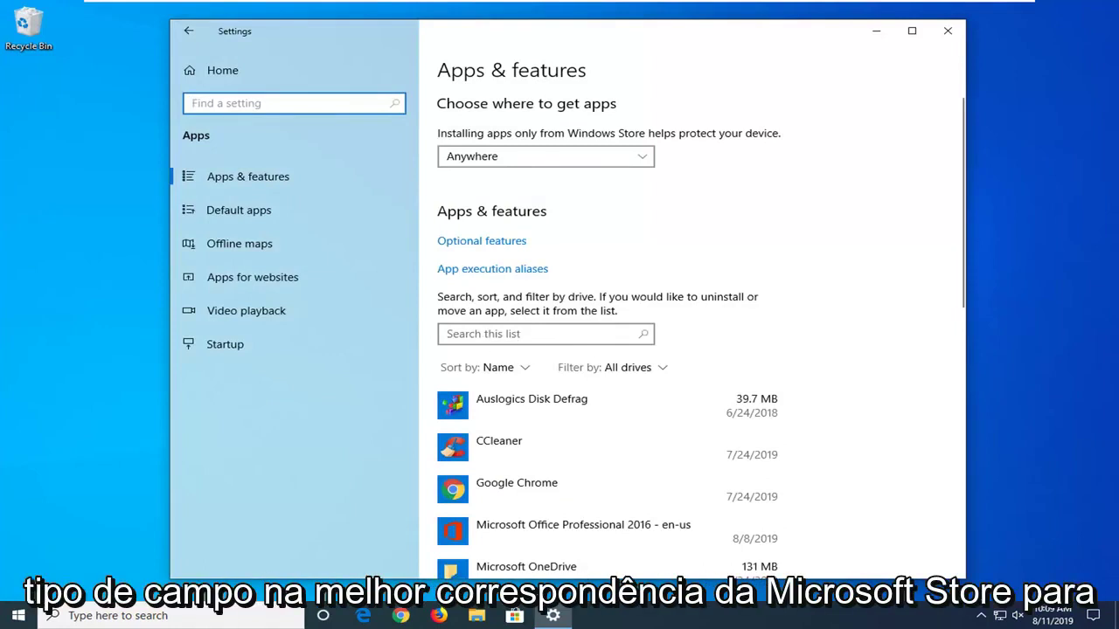
pyautogui.write('store')
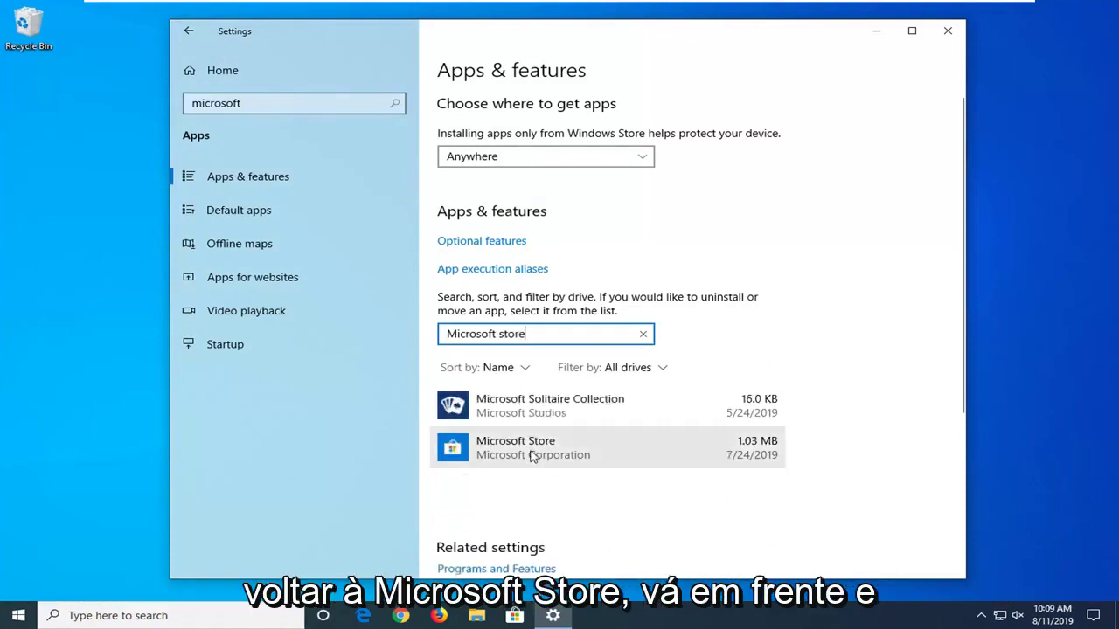
pyautogui.click(532, 456)
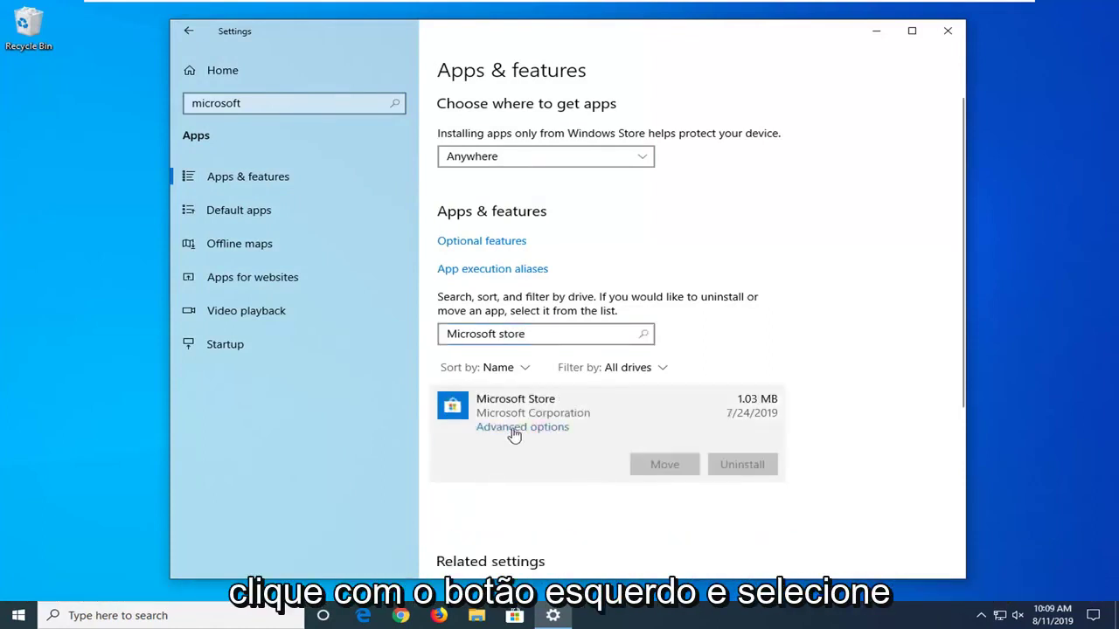
pyautogui.click(515, 428)
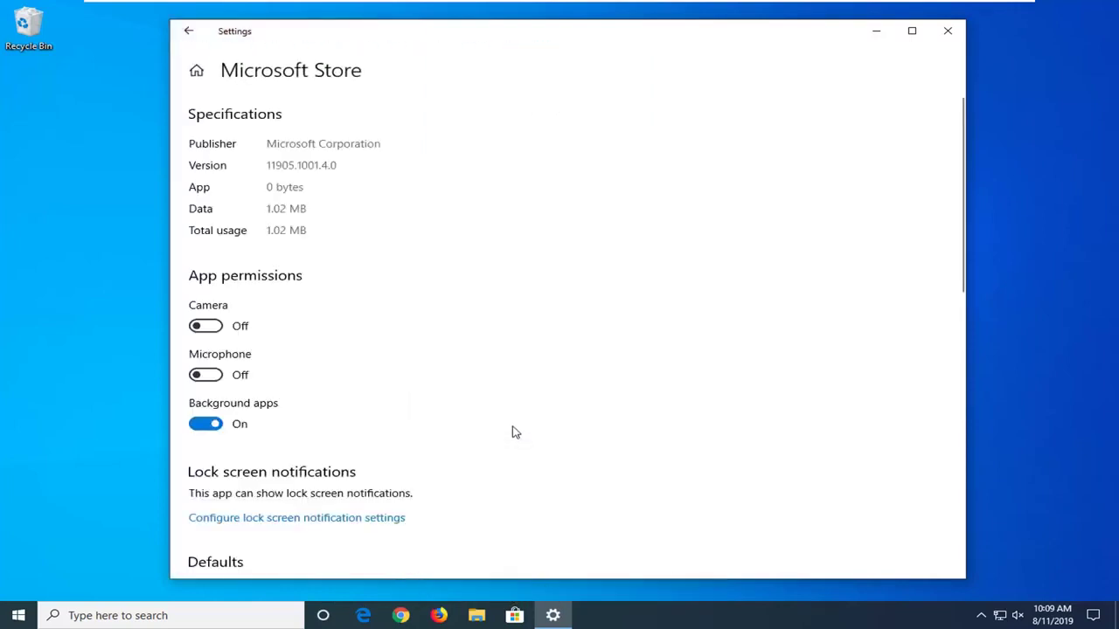
# Step: Reset the Microsoft Store app, confirming deletion of its data in the flyout
pyautogui.scroll(-5, 512, 380)
pyautogui.scroll(-2, 437, 374)
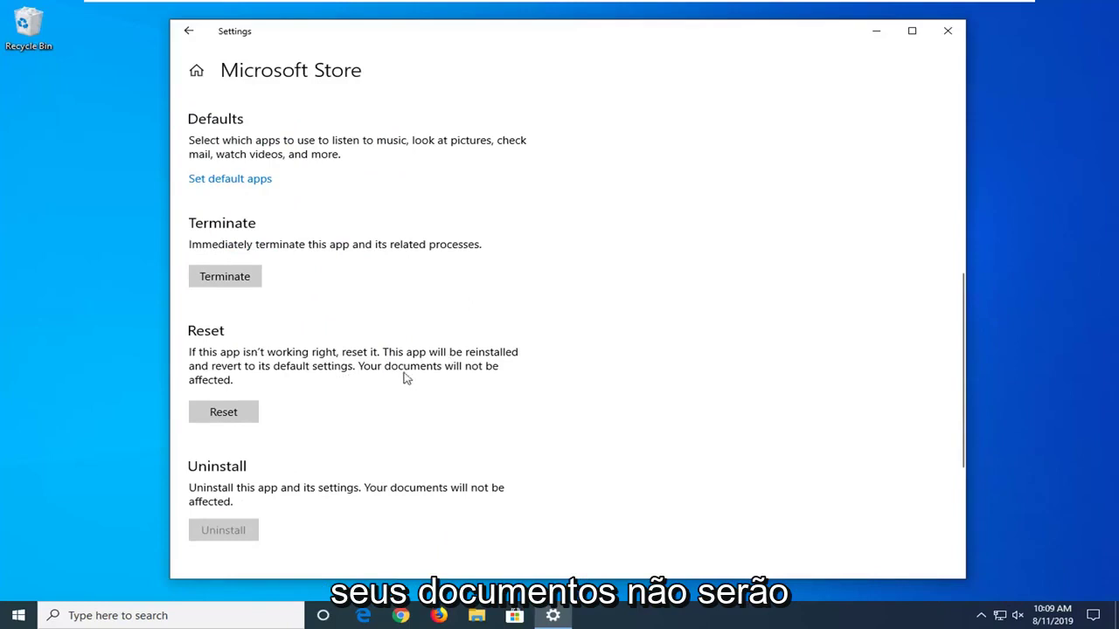
pyautogui.click(225, 415)
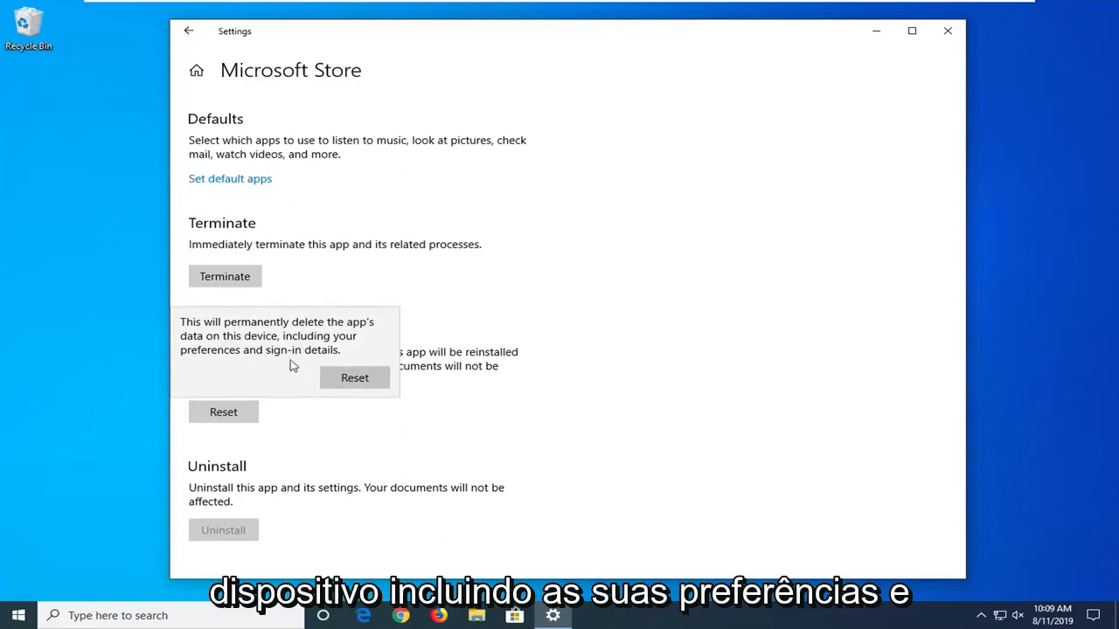
pyautogui.click(355, 382)
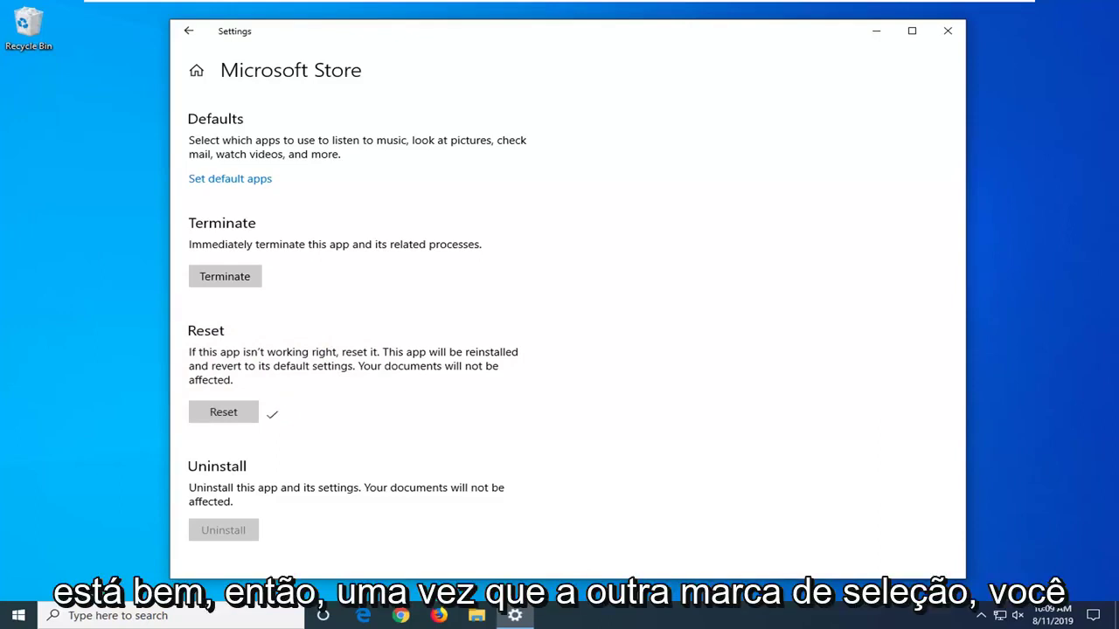
pyautogui.click(948, 30)
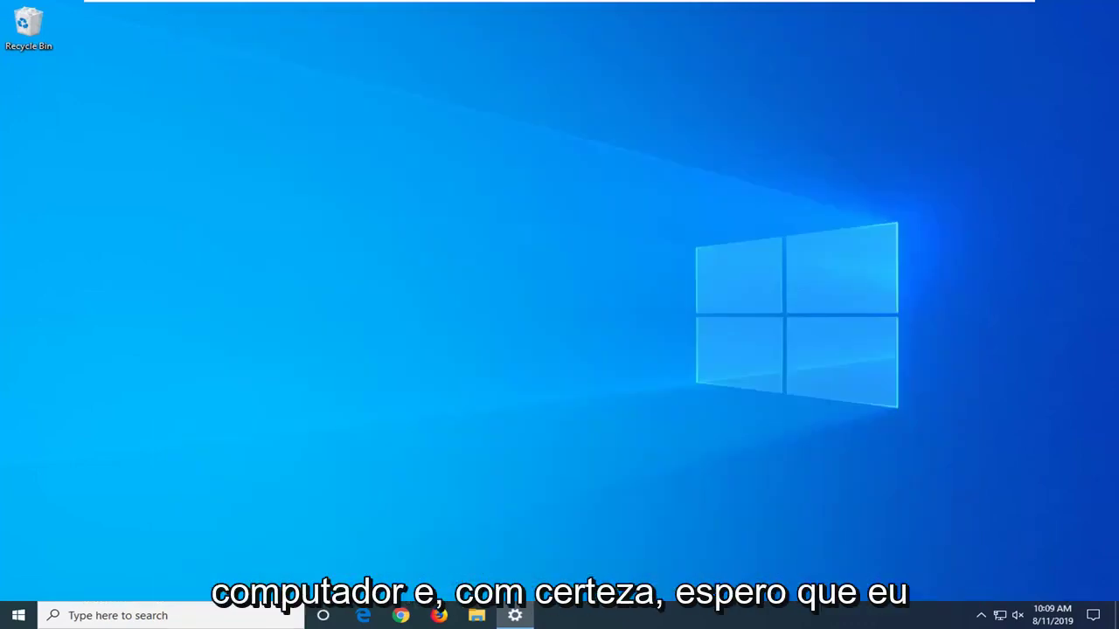